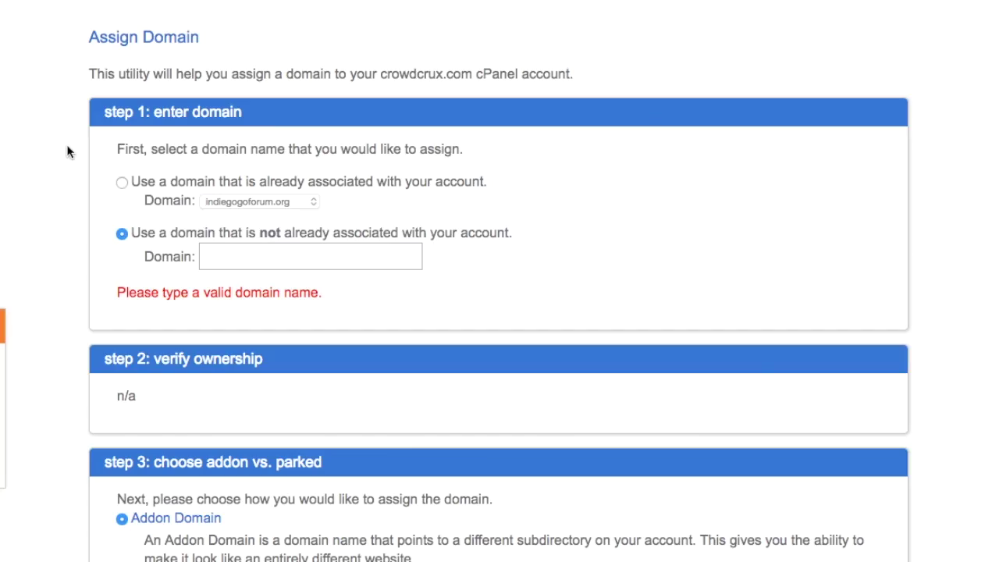
Scroll the Assign Domain page to view step 1's domain entry field
scroll(66, 146, up, 3)
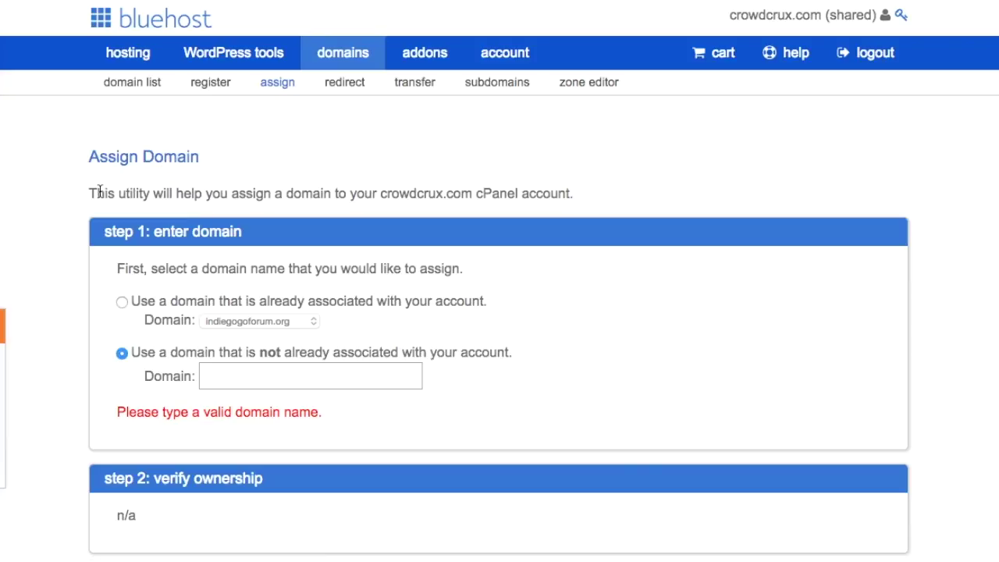
scroll(216, 139, down, 3)
Enter killerproductreviews.com as the new domain and review step 2's nameserver verification options
click(249, 251)
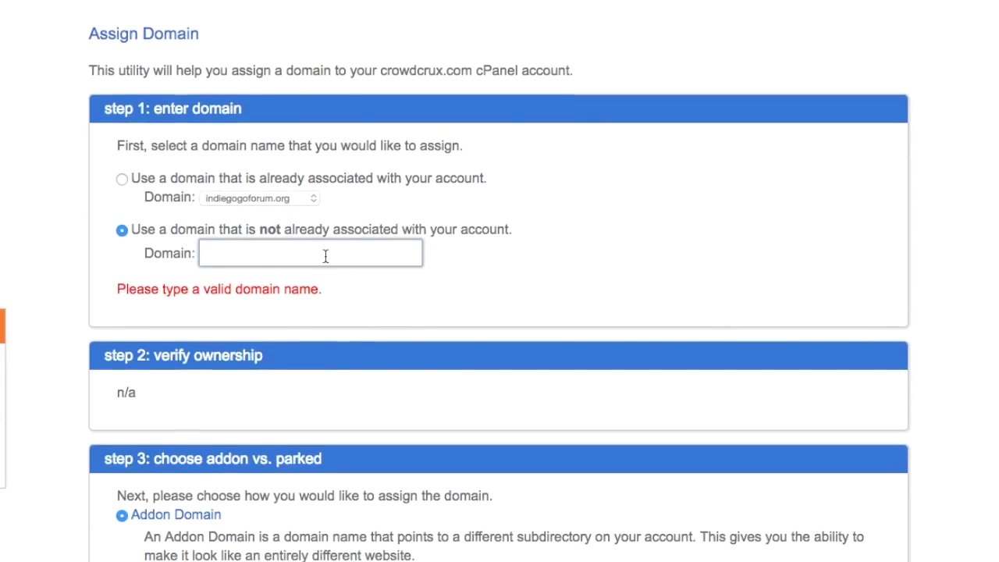
text(killerprodut)
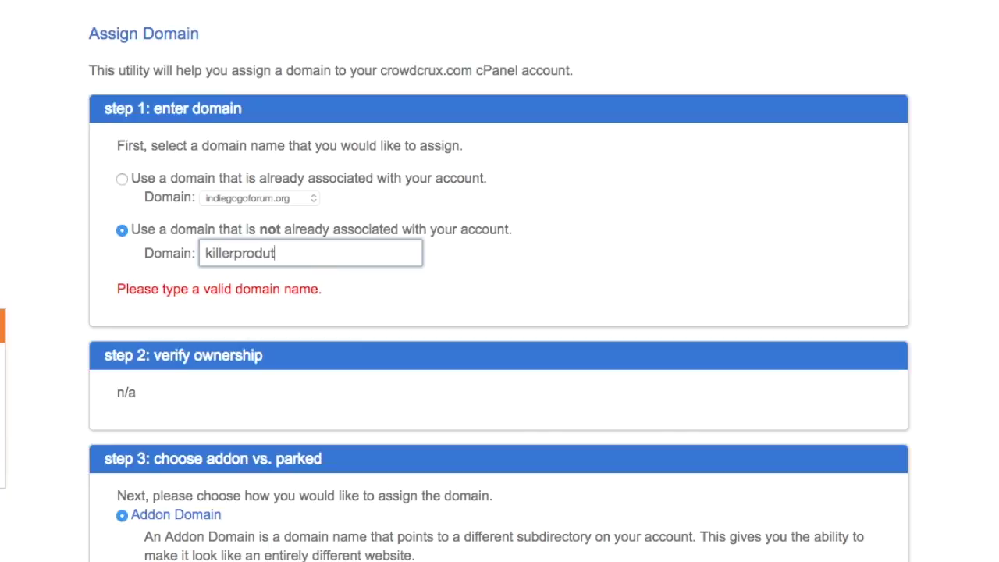
key(BackSpace)
text(ctreviews.com)
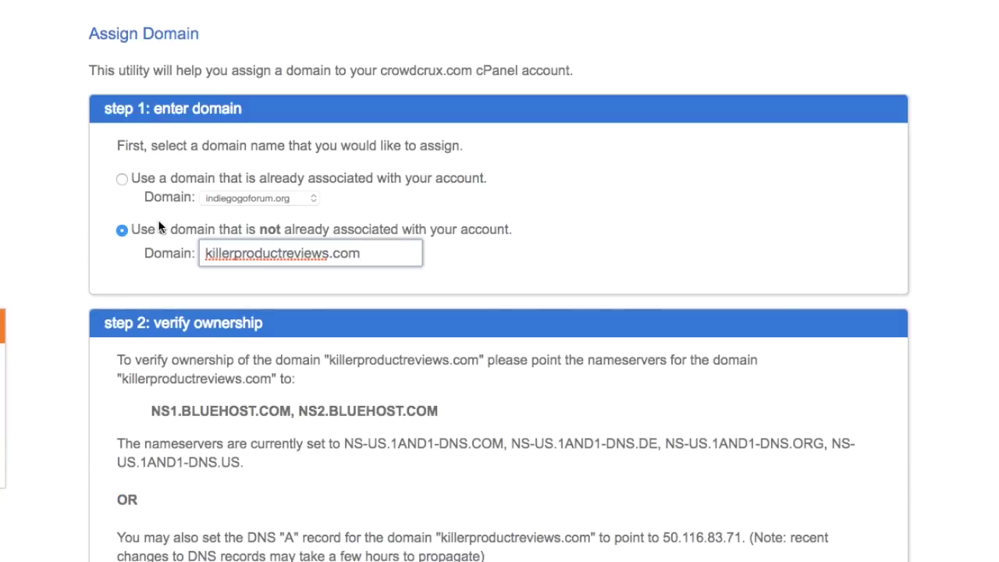
scroll(67, 227, down, 3)
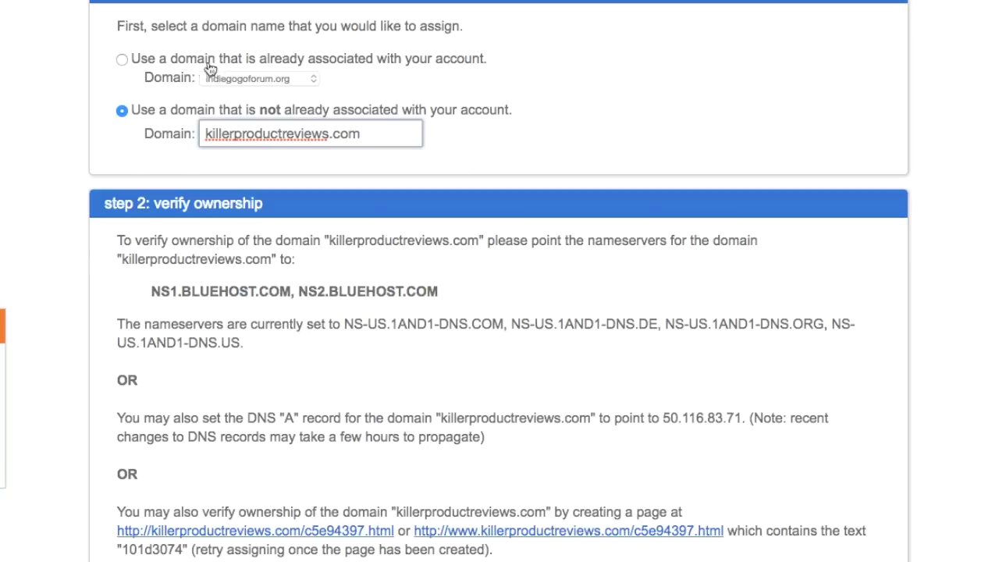
scroll(140, 167, down, 4)
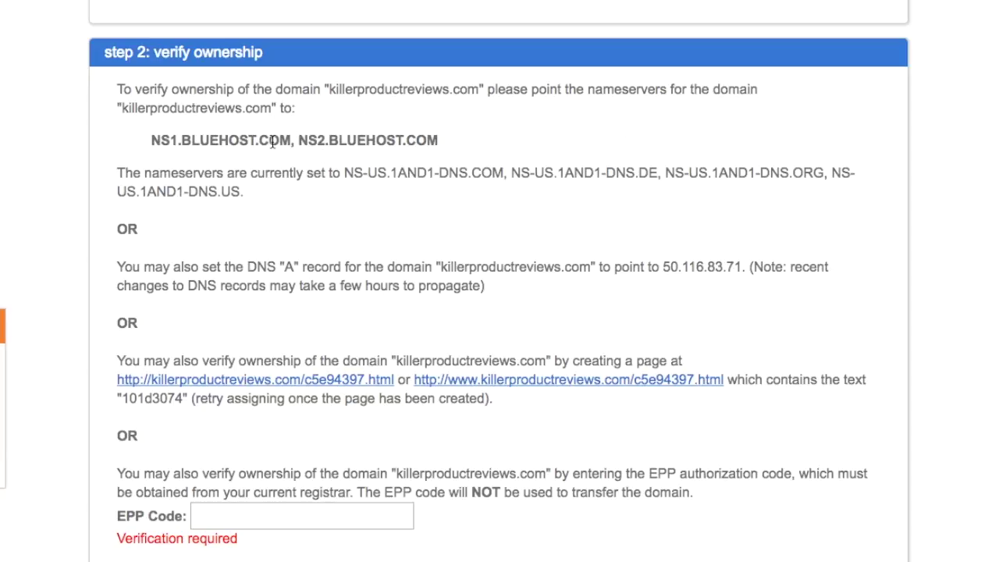
scroll(202, 334, down, 5)
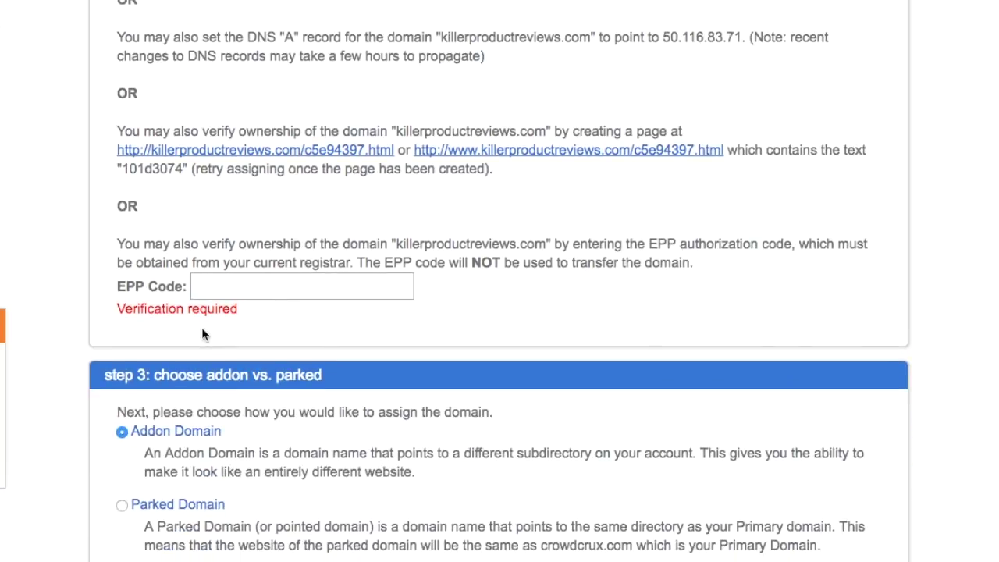
scroll(202, 332, up, 6)
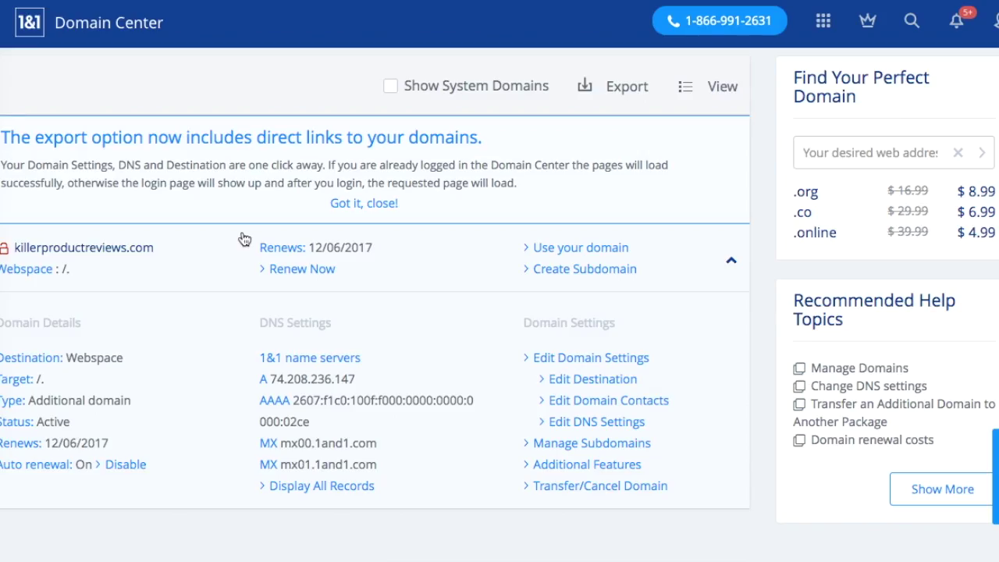
scroll(242, 238, up, 2)
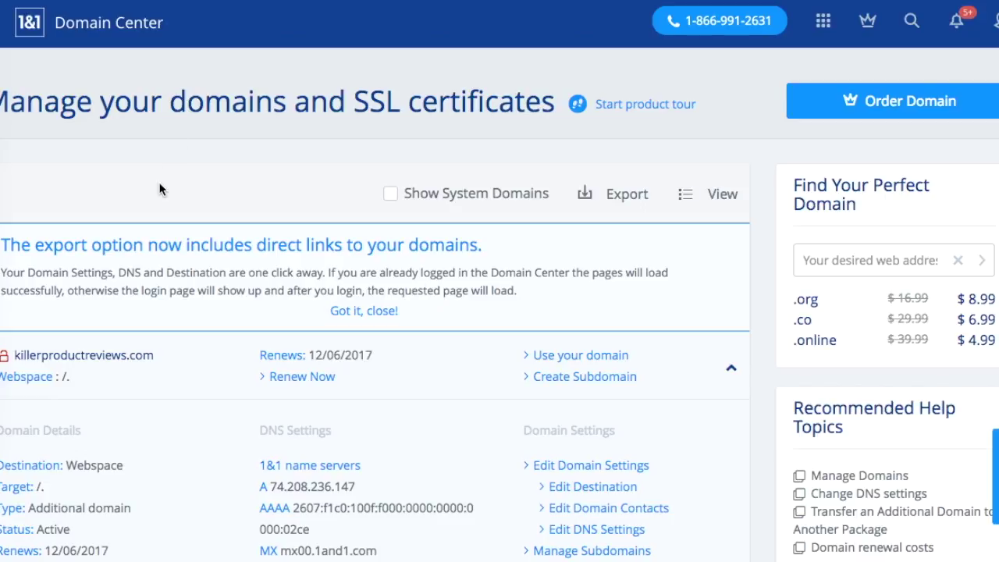
scroll(161, 189, down, 1)
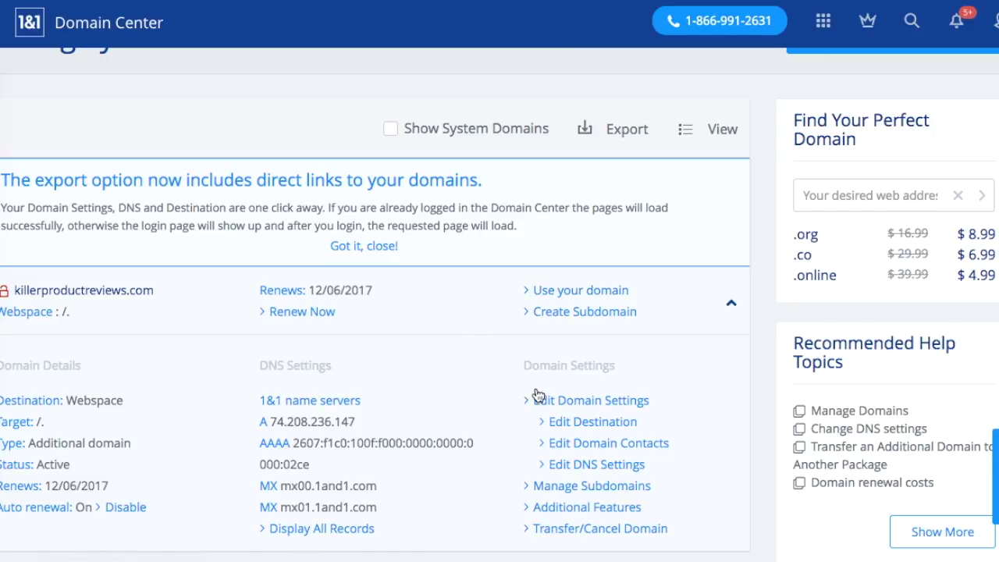
Edit killerproductreviews.com's DNS settings to use Other name servers with My secondary name servers
click(596, 466)
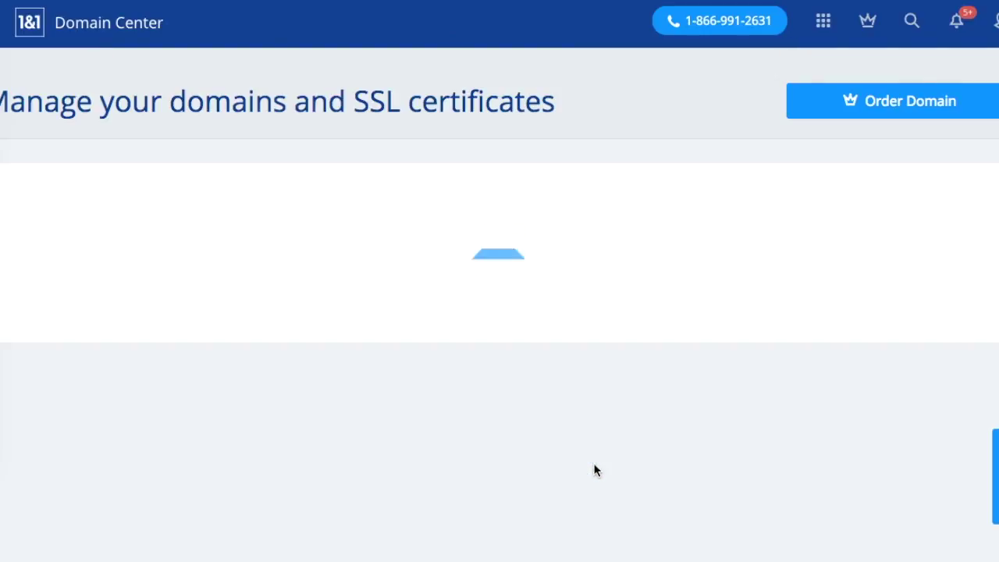
scroll(596, 470, down, 1)
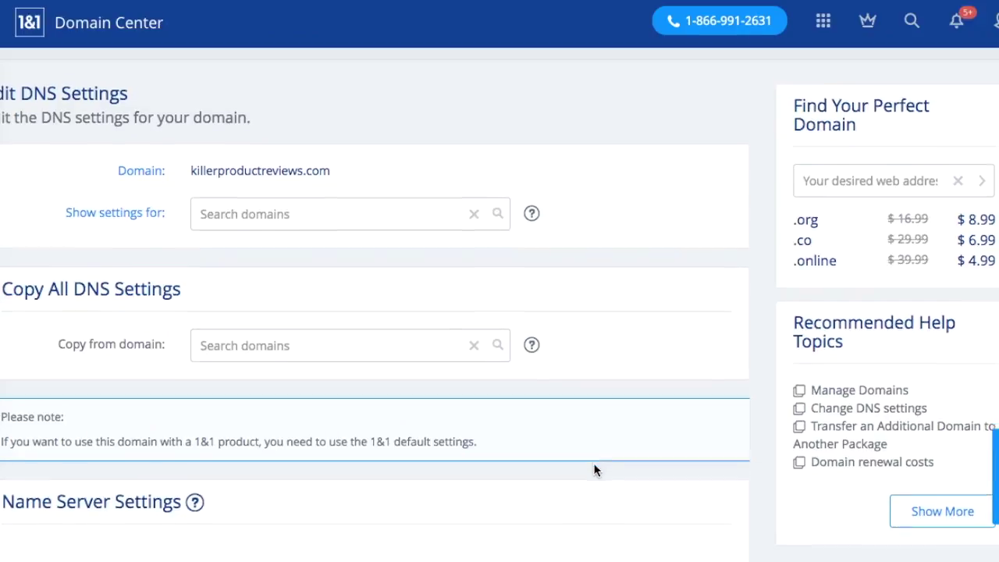
scroll(595, 470, down, 4)
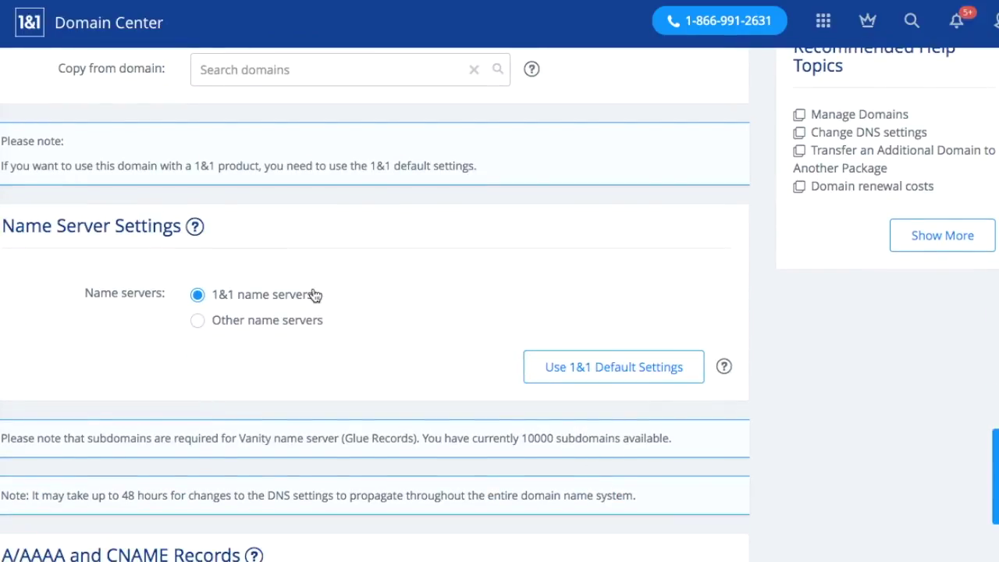
click(196, 320)
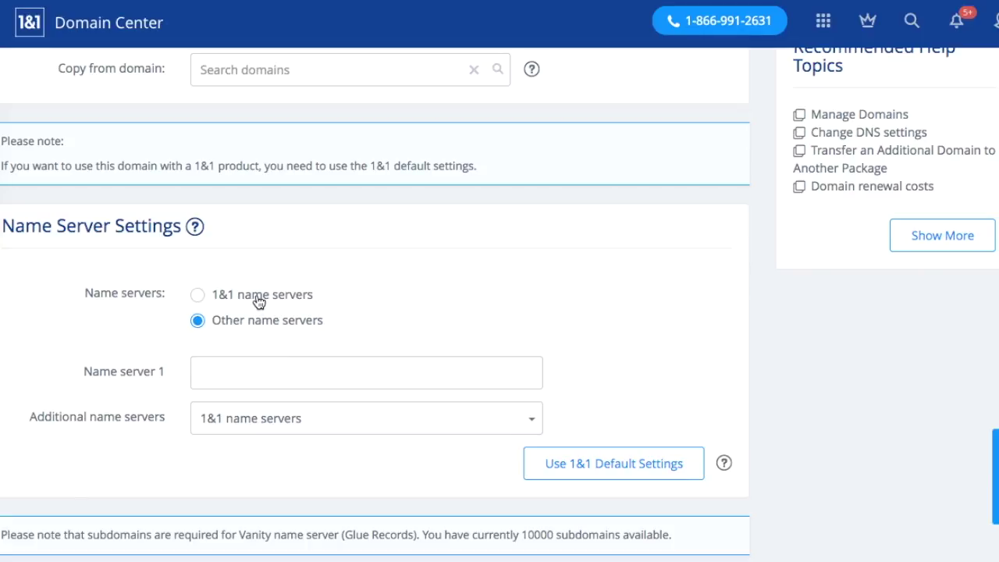
click(233, 431)
click(235, 451)
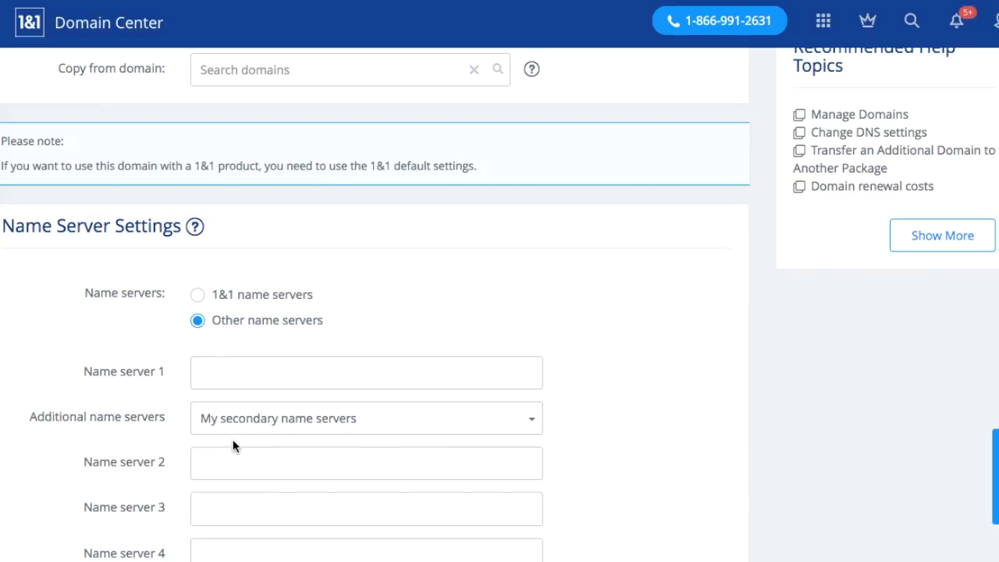
scroll(232, 442, down, 3)
scroll(232, 446, up, 2)
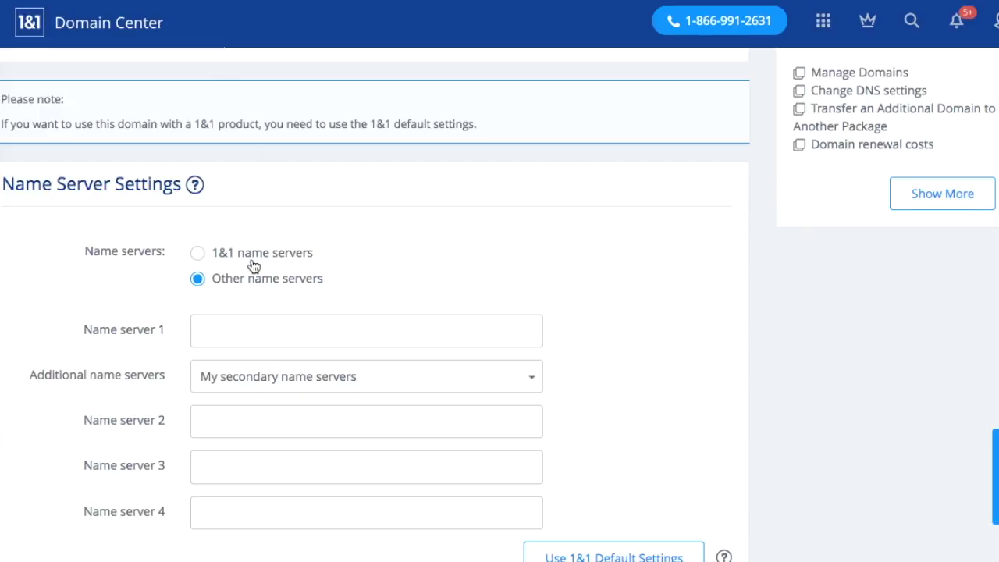
scroll(266, 273, down, 1)
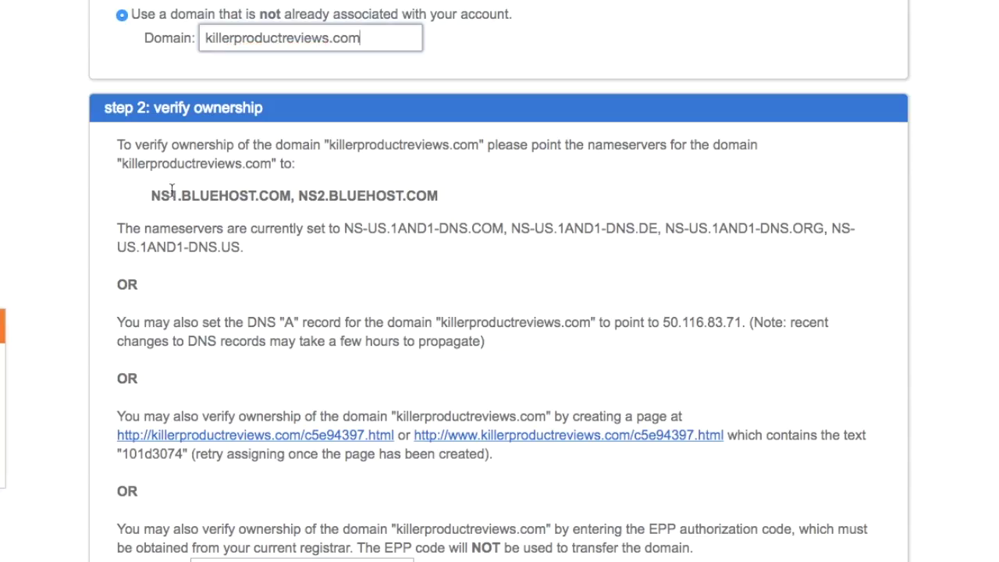
Set Name server 1 to NS1.BLUEHOST.COM copied from Bluehost's instructions
drag(151, 195, 280, 196)
key(ctrl+c)
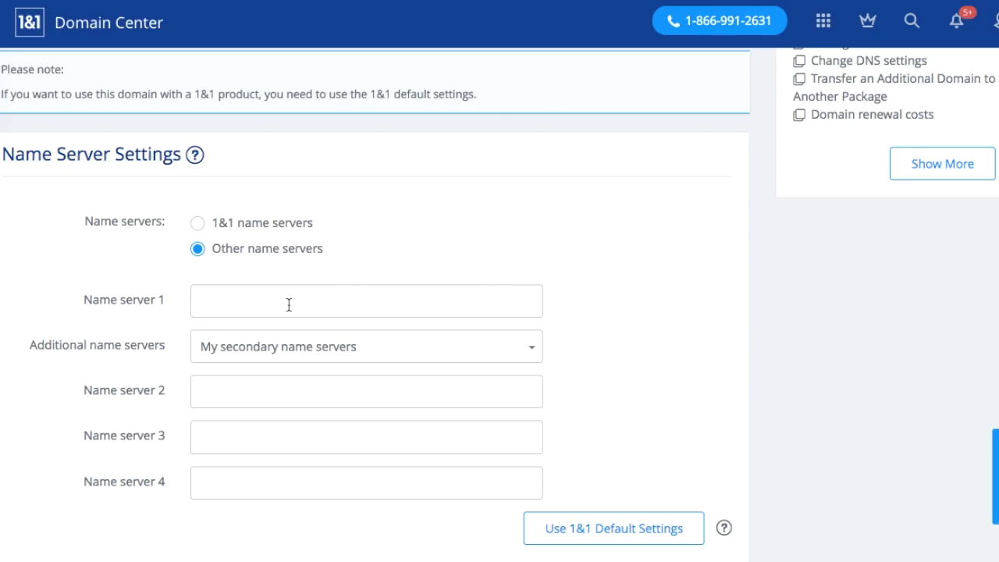
click(263, 299)
key(ctrl+v)
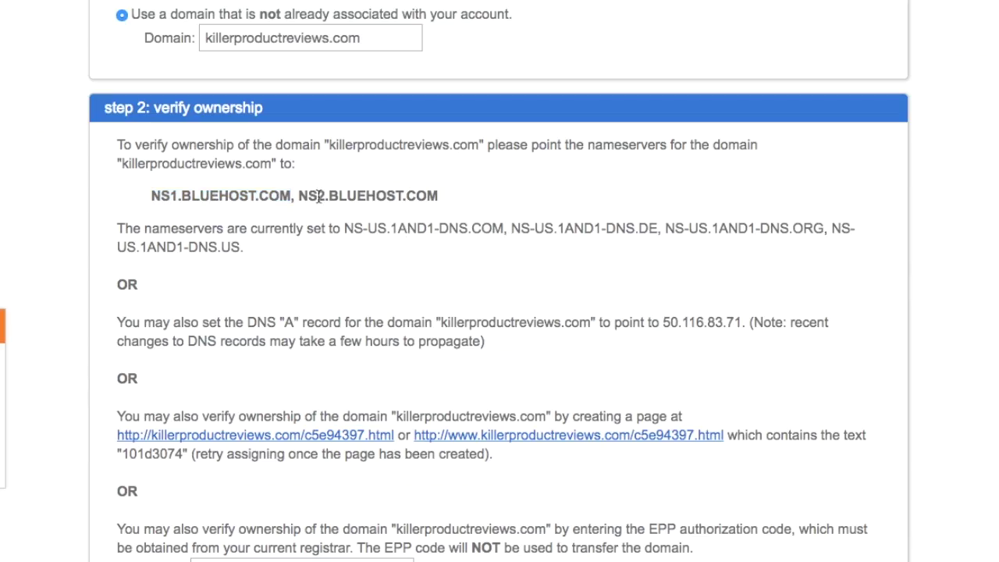
Set Name server 2 to NS2.BLUEHOST.COM and save the DNS settings
drag(325, 196, 299, 196)
drag(428, 190, 431, 191)
key(ctrl+c)
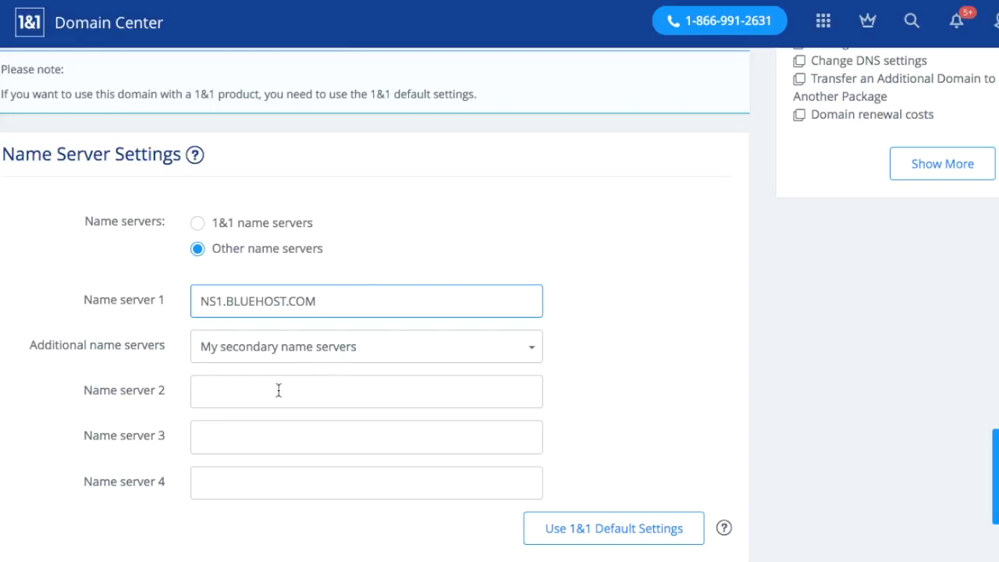
click(279, 390)
key(ctrl+v)
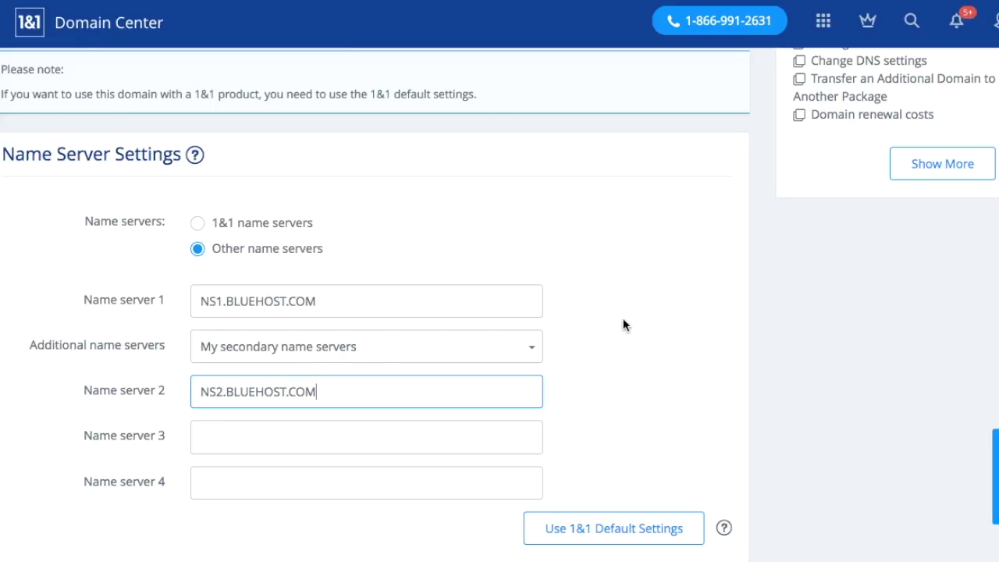
scroll(623, 325, down, 3)
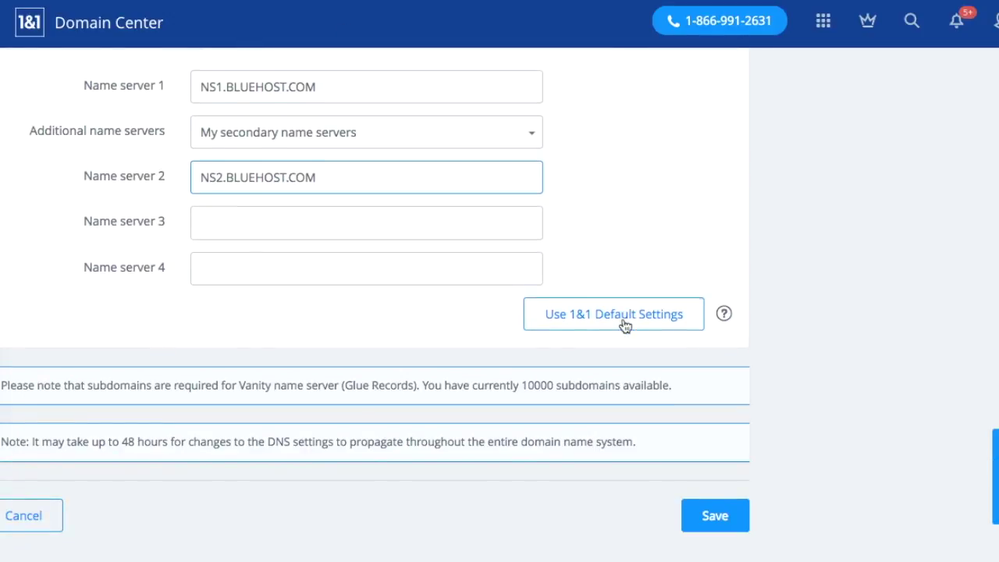
click(739, 519)
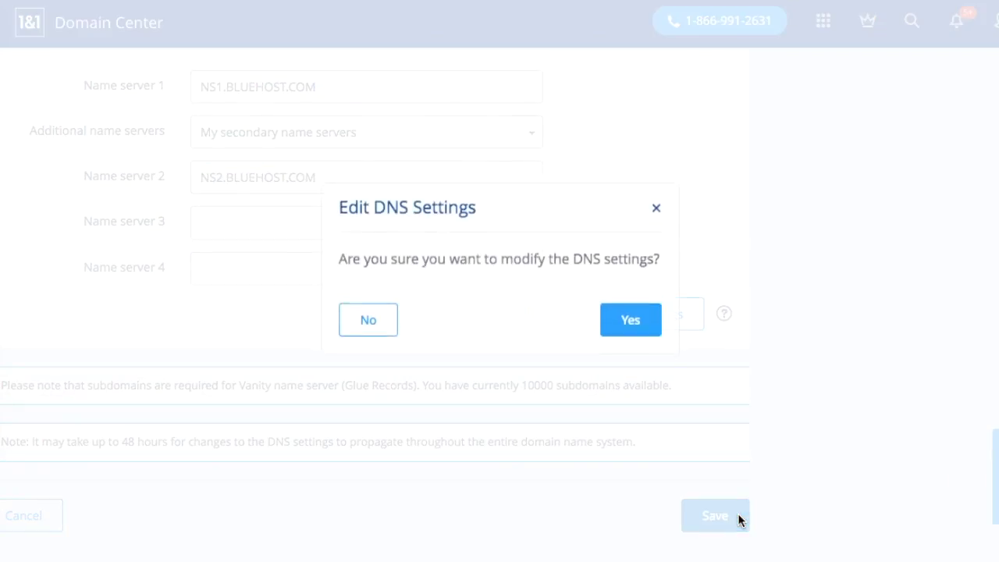
Confirm the DNS settings change in the Edit DNS Settings dialog
click(631, 337)
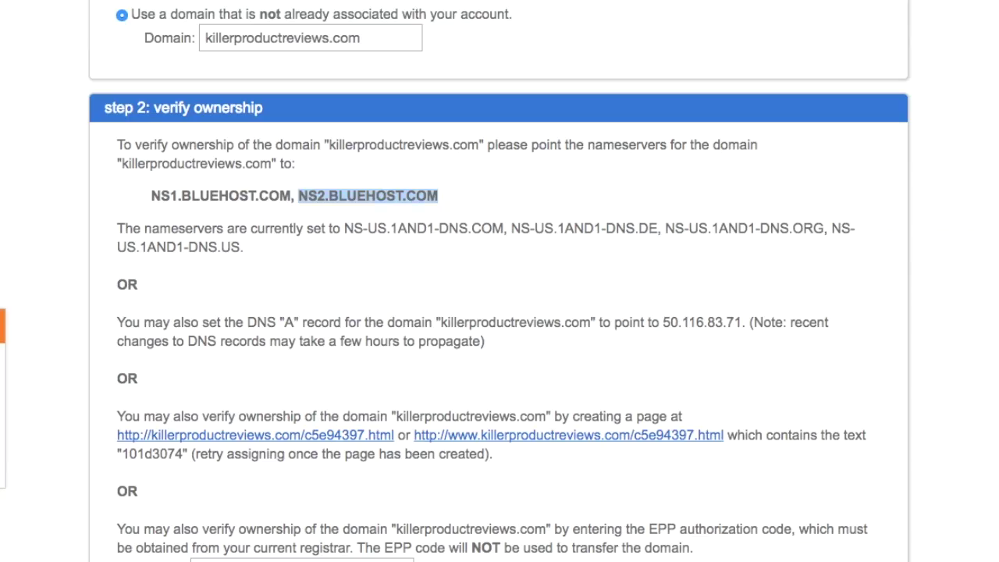
scroll(307, 117, up, 2)
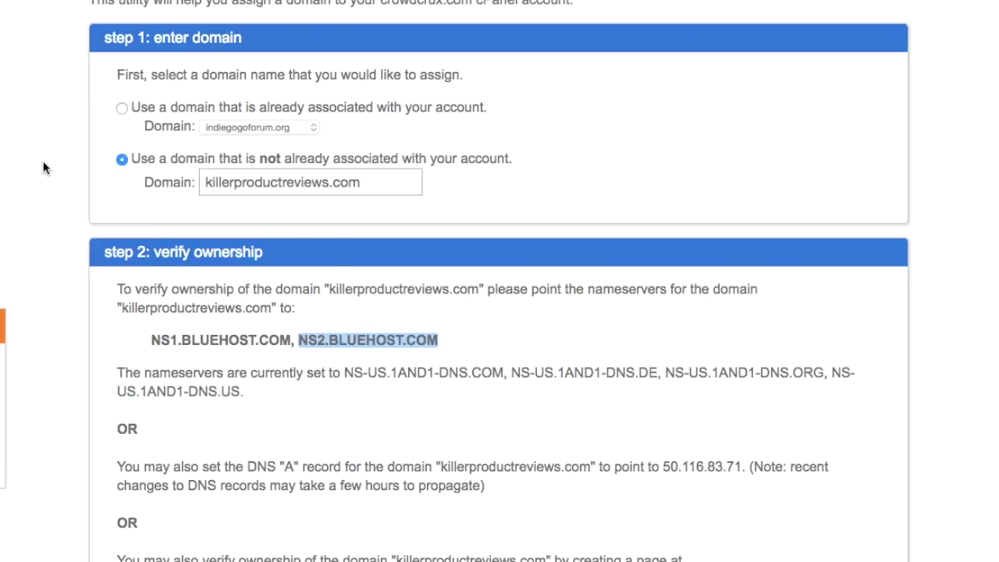
scroll(33, 195, up, 3)
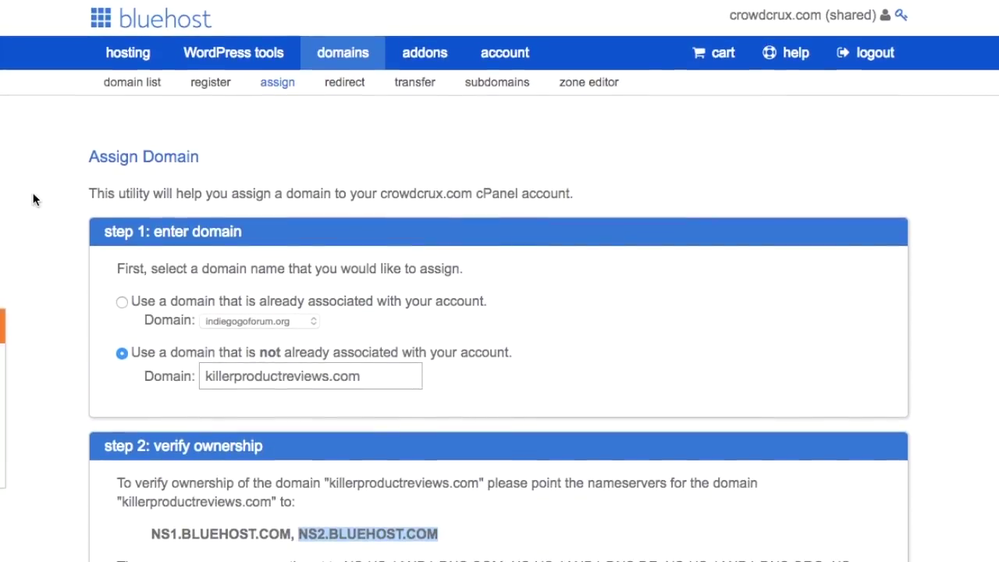
scroll(33, 200, down, 2)
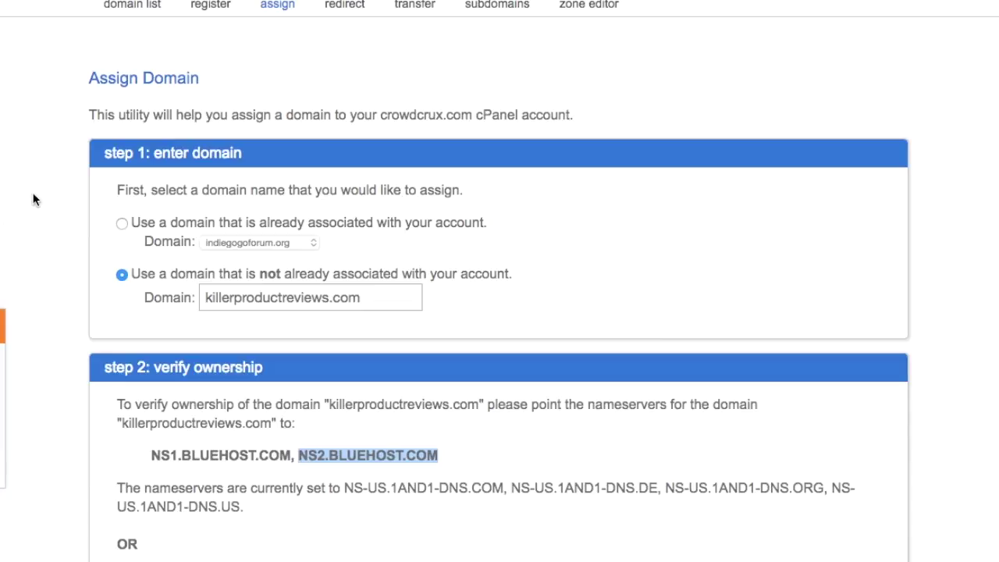